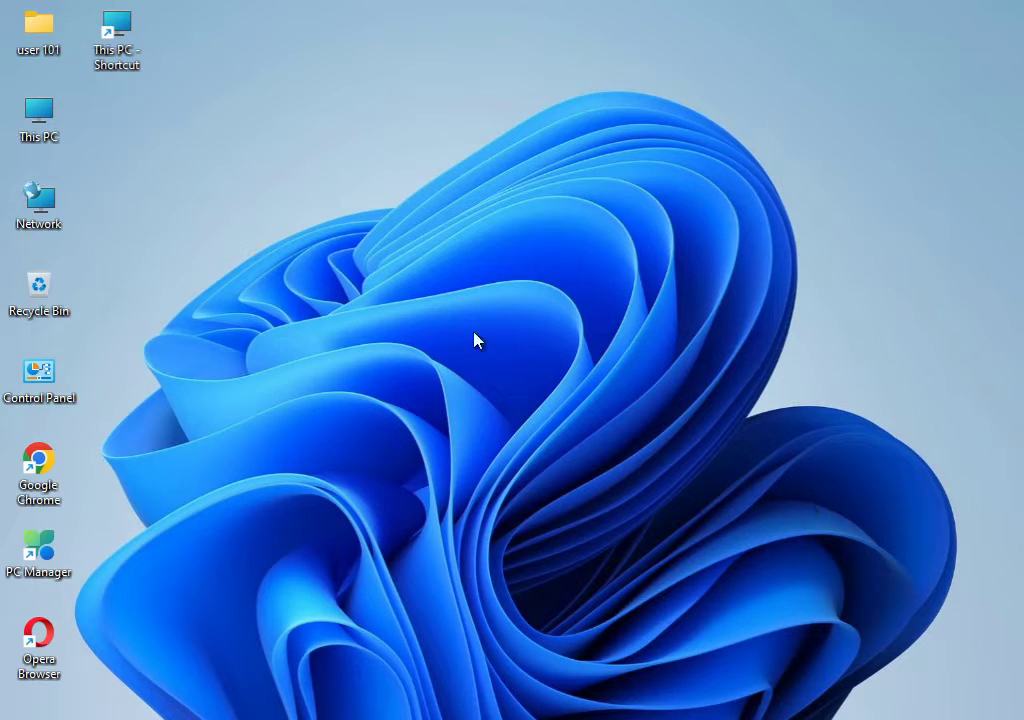
Bring up the Start menu to get to the Settings app.
key(super)
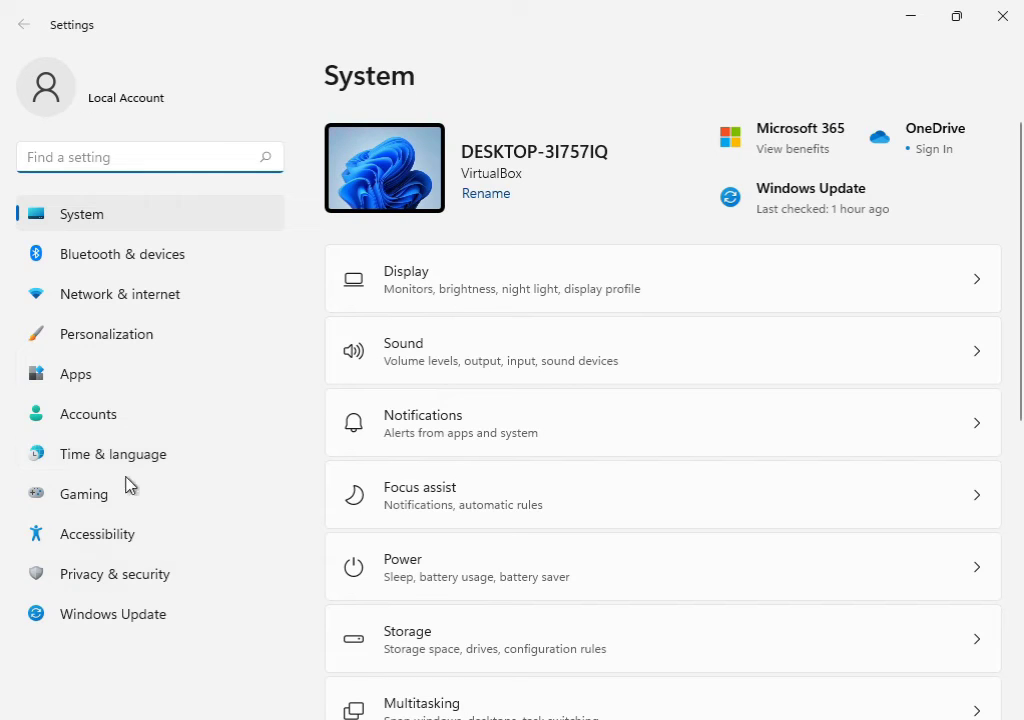
Go to System > Troubleshoot > Other troubleshooters to list the available troubleshooters.
scroll(569, 535, down, 5)
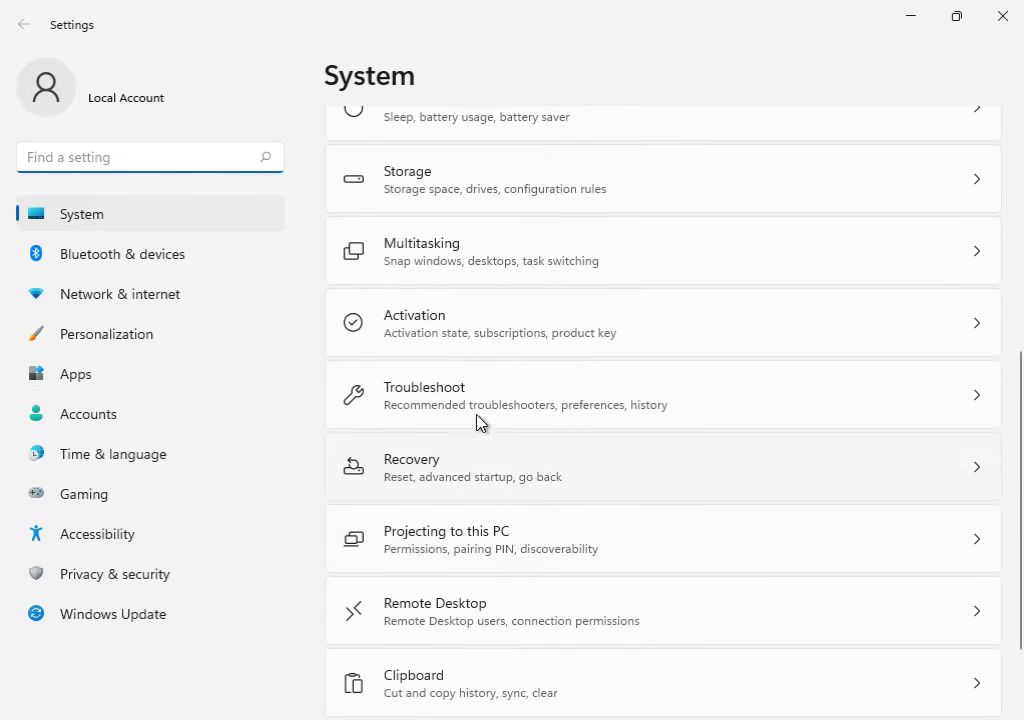
click(486, 411)
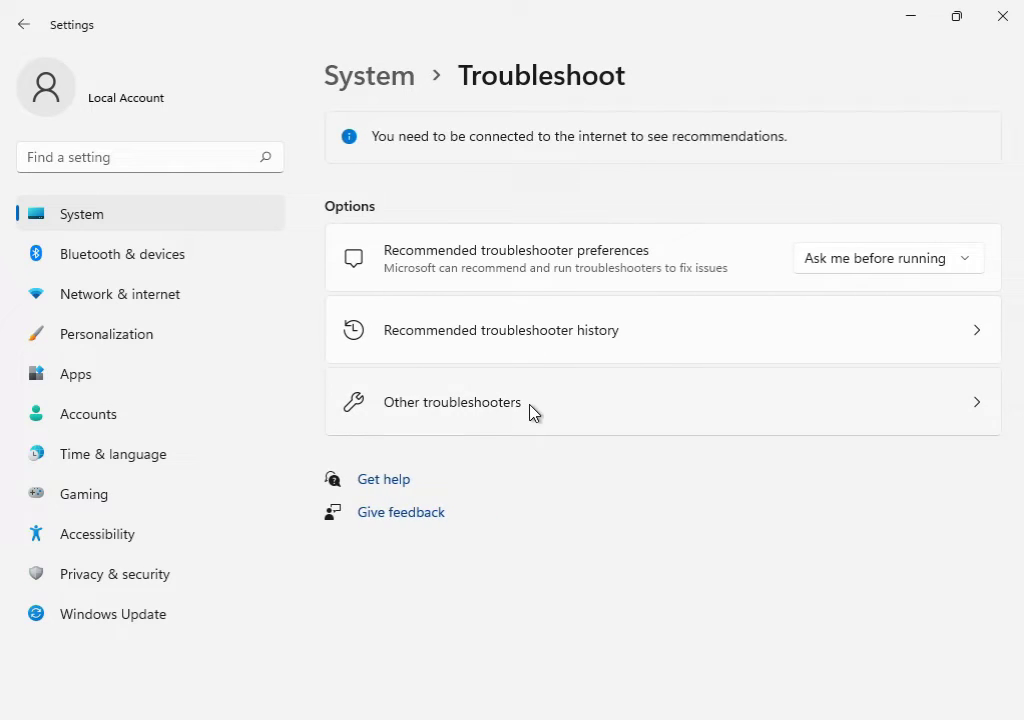
click(531, 411)
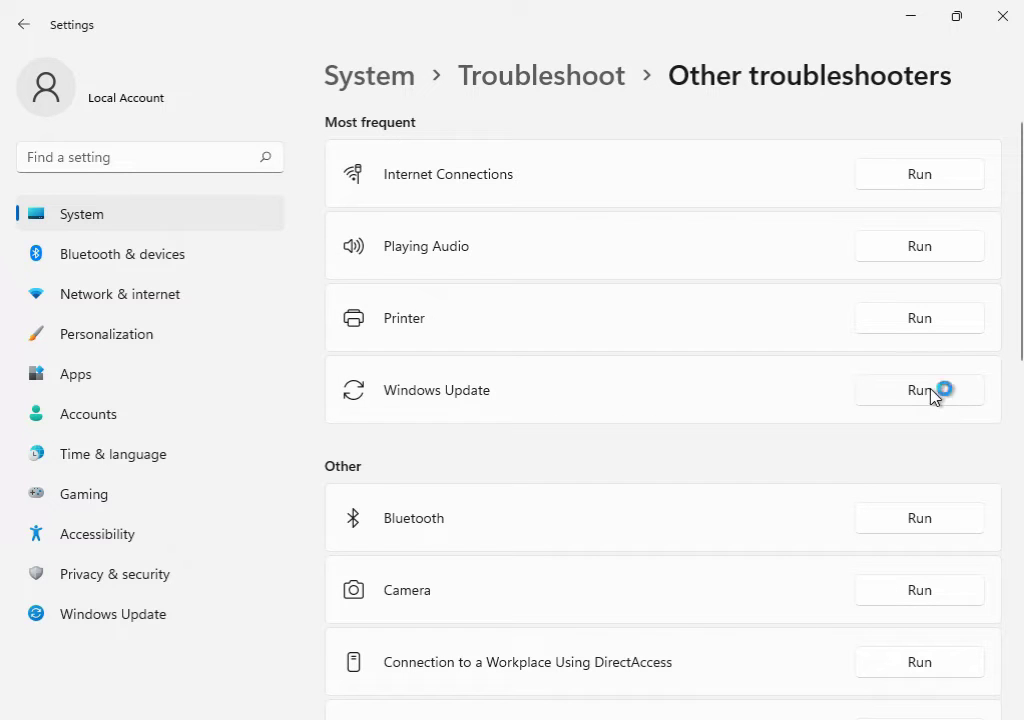
Run the Windows Update troubleshooter and let its problem scan proceed.
click(929, 394)
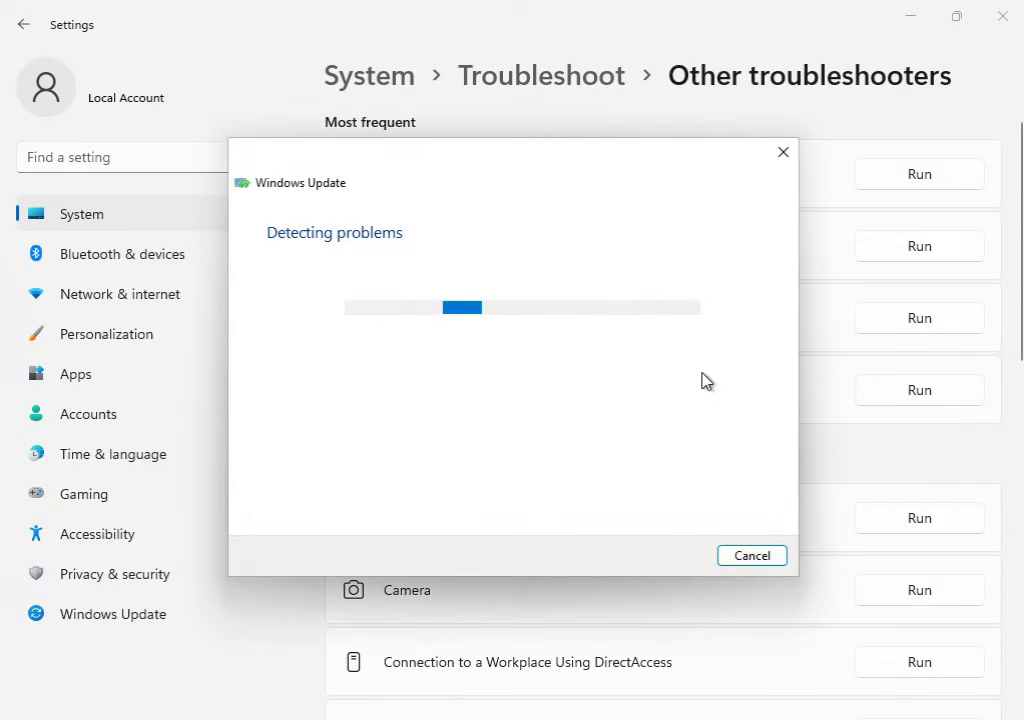
drag(526, 169, 632, 532)
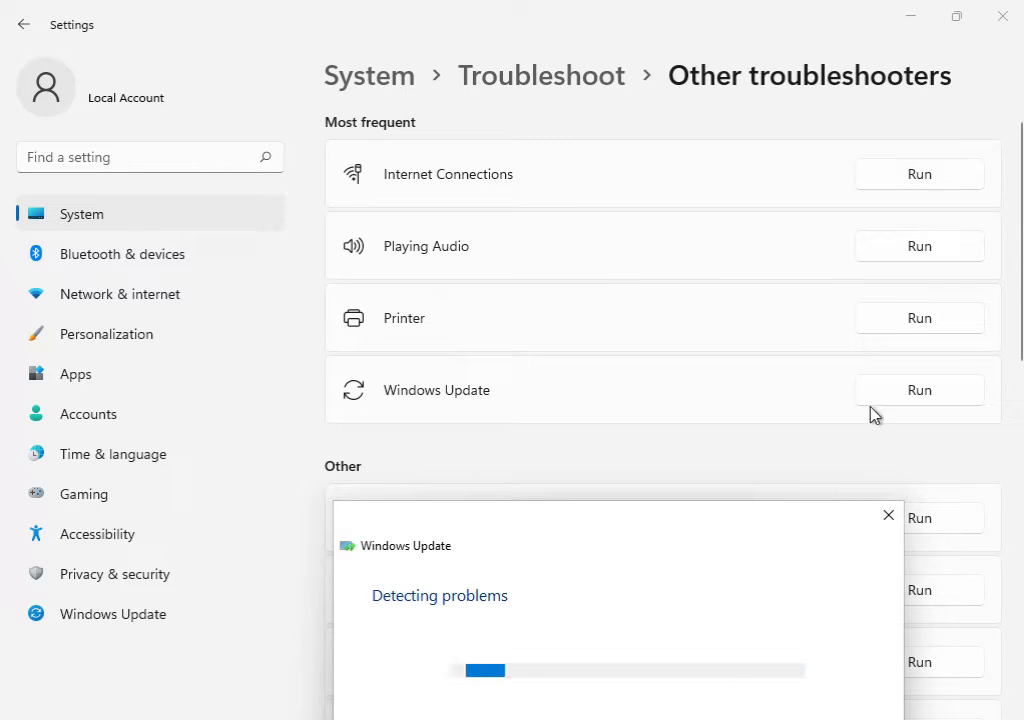
drag(670, 539, 635, 167)
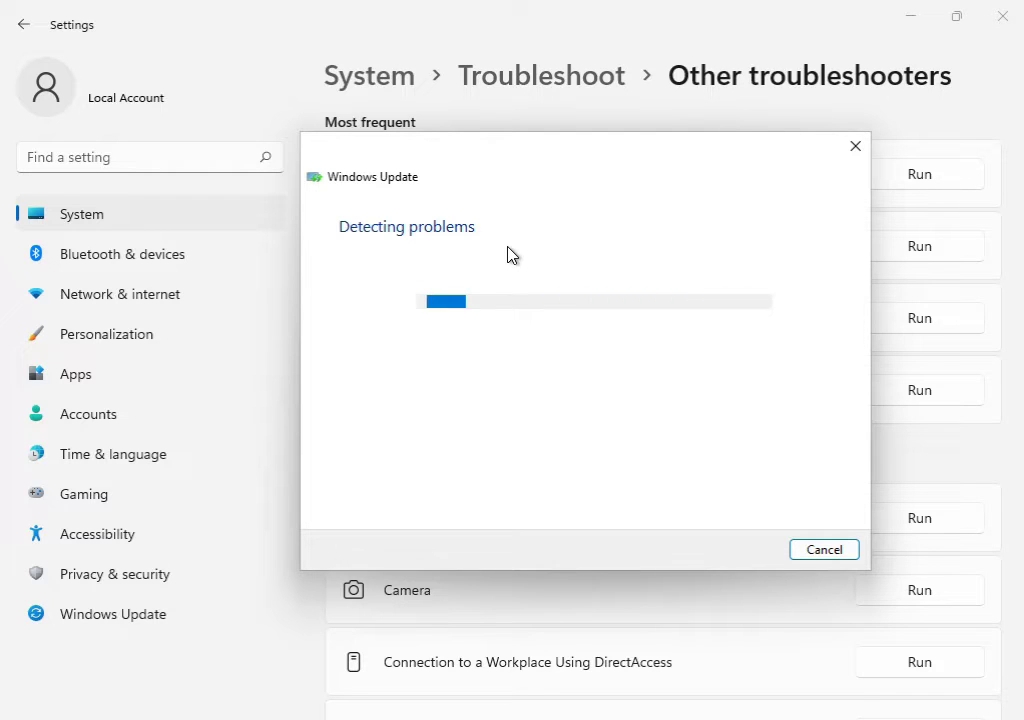
mouse_move(720, 719)
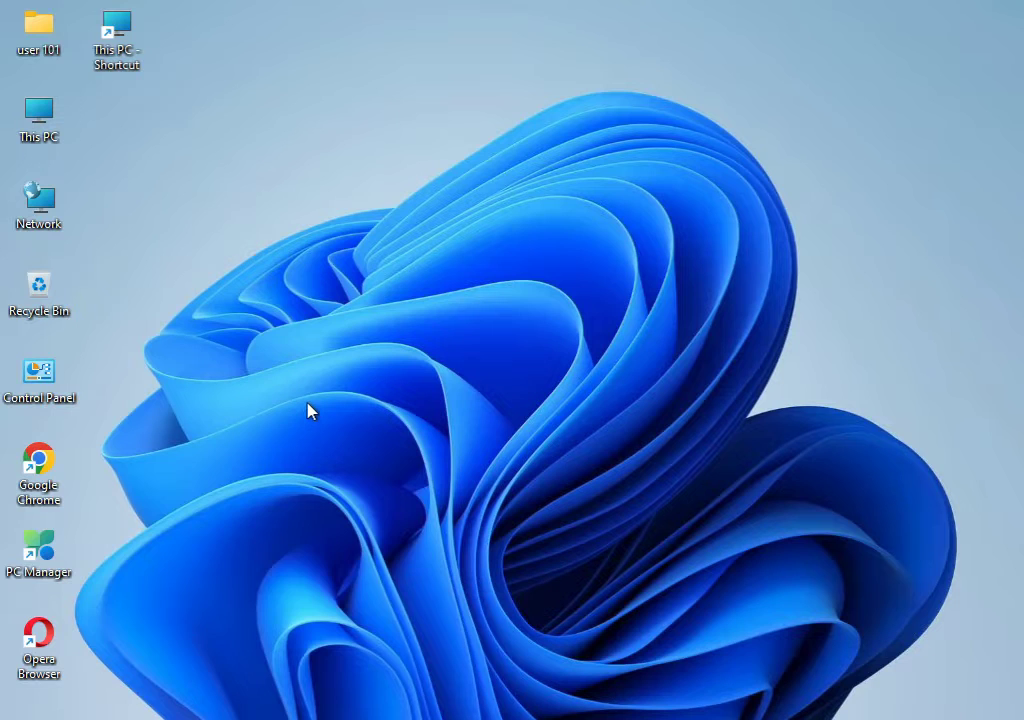
Open the %temp% folder from the Run box.
key(super+r)
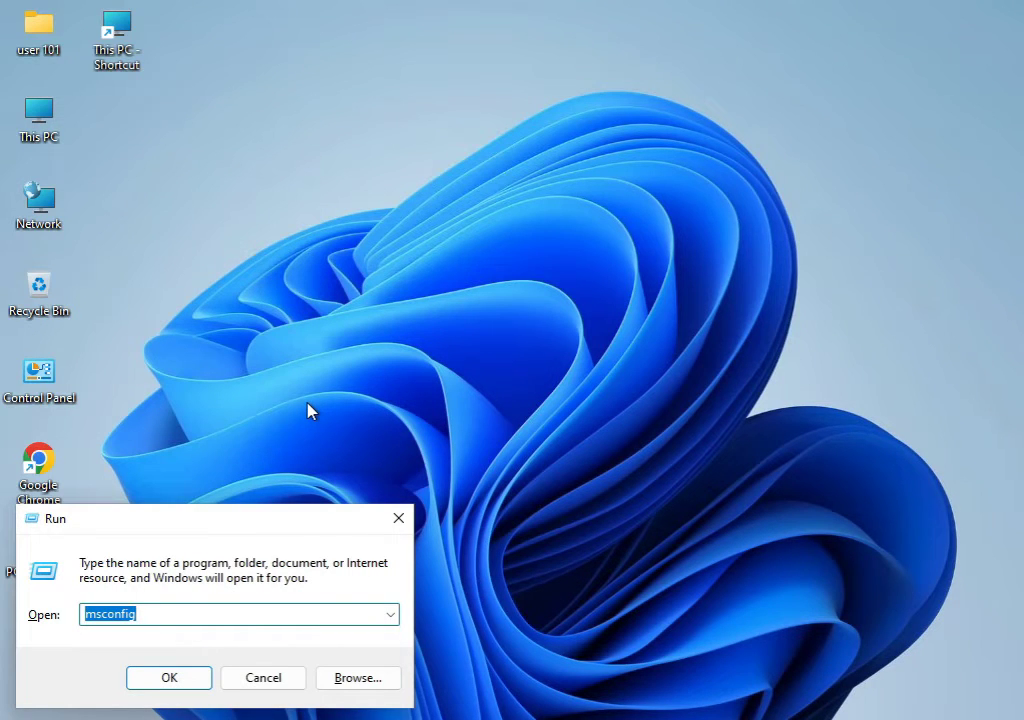
text(%temp%)
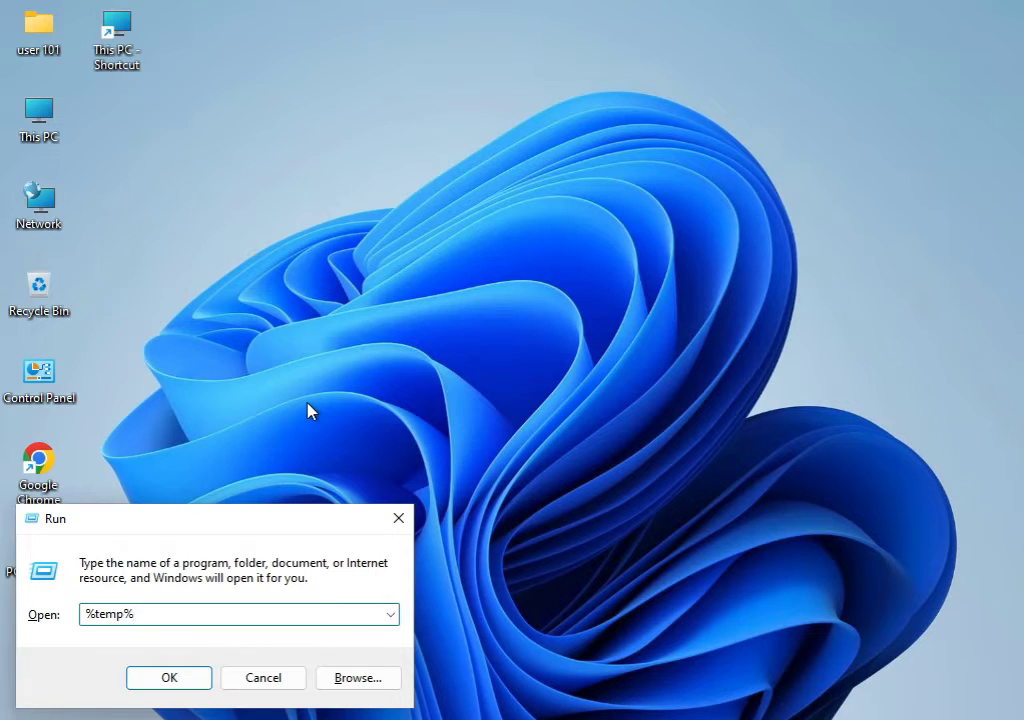
key(Return)
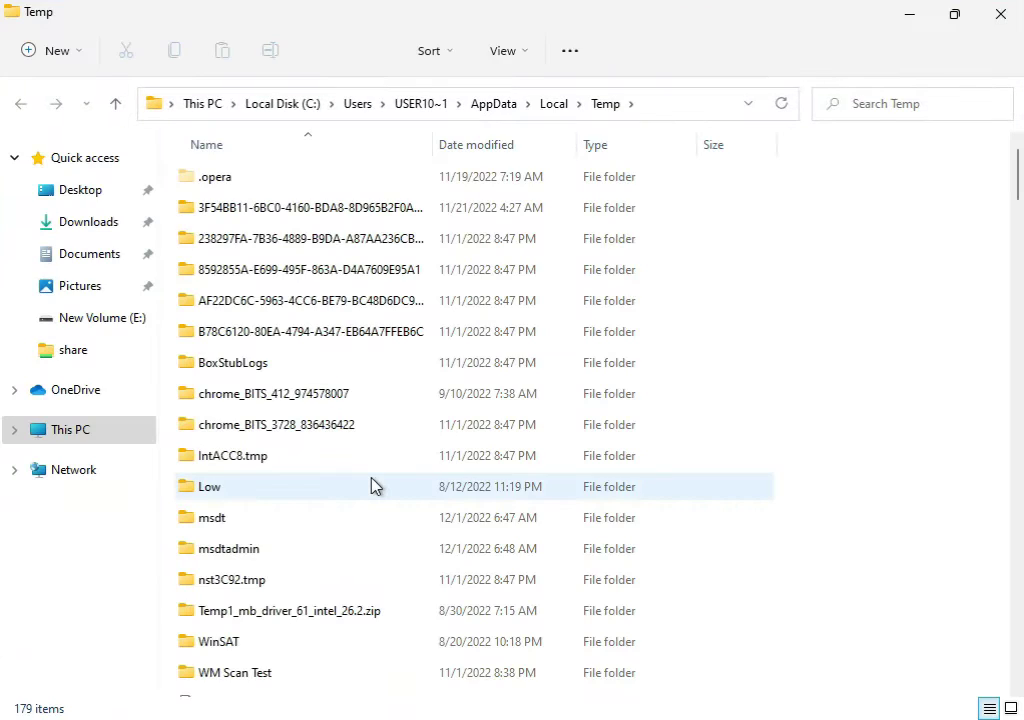
Permanently delete all 179 Temp items, skipping in-use files, then close the Temp folder window.
key(ctrl+a)
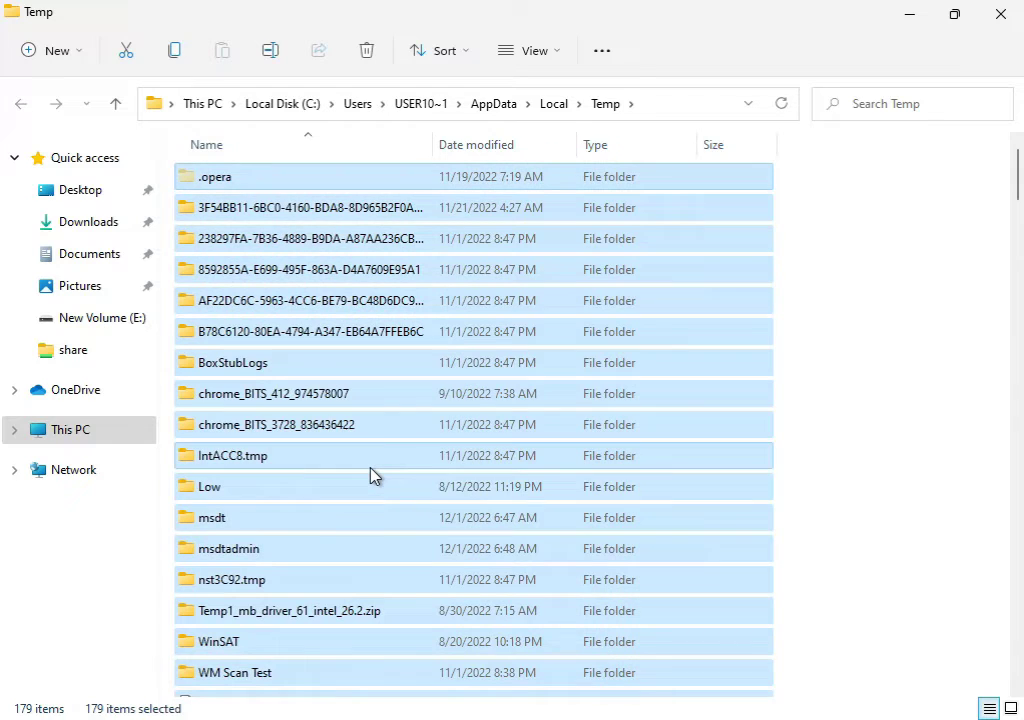
key(shift+Delete)
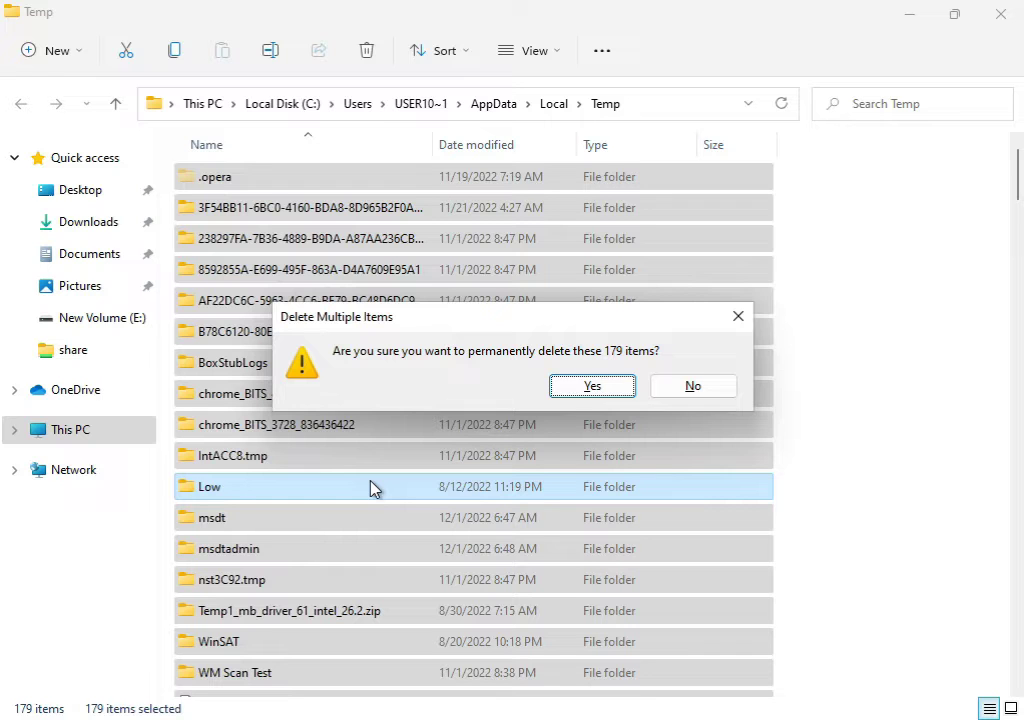
click(568, 386)
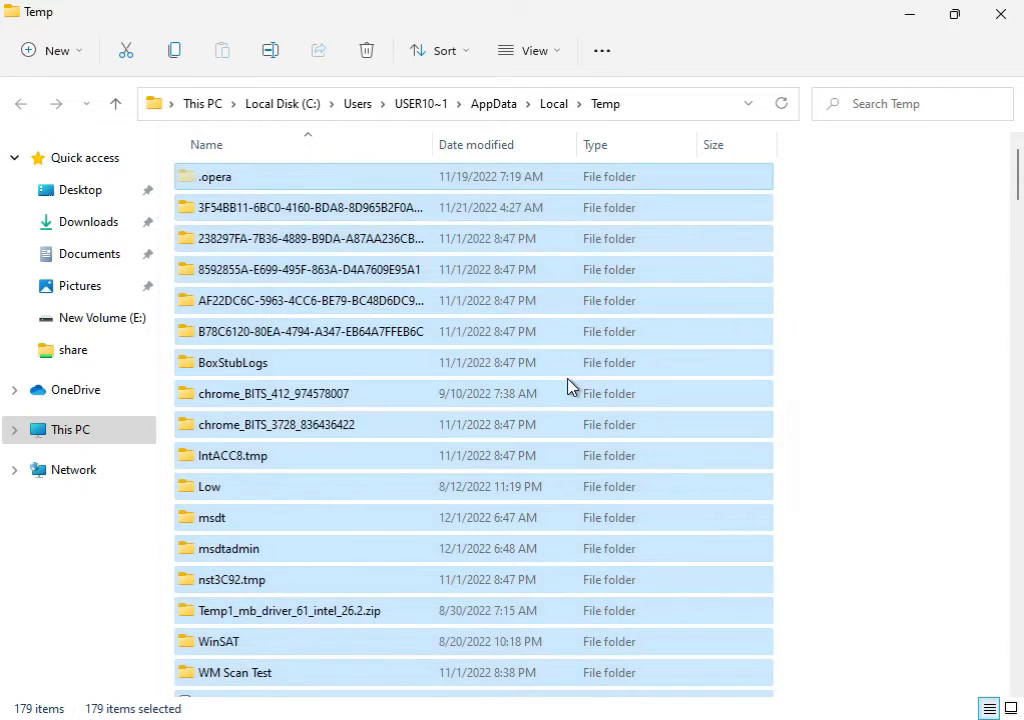
click(307, 273)
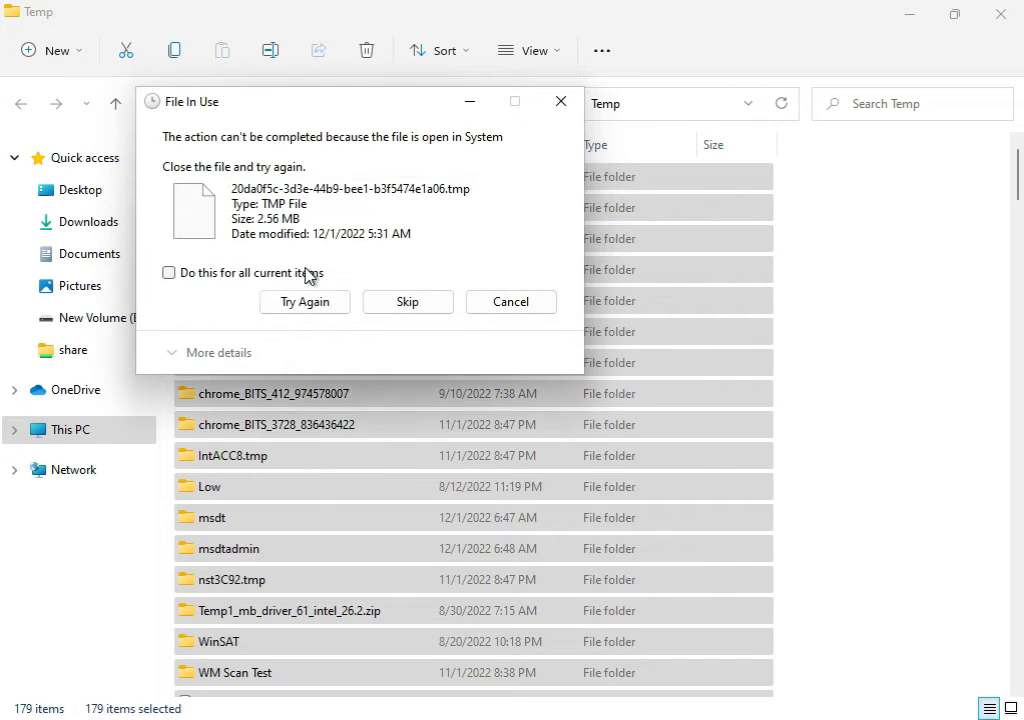
click(255, 278)
click(255, 278)
click(286, 302)
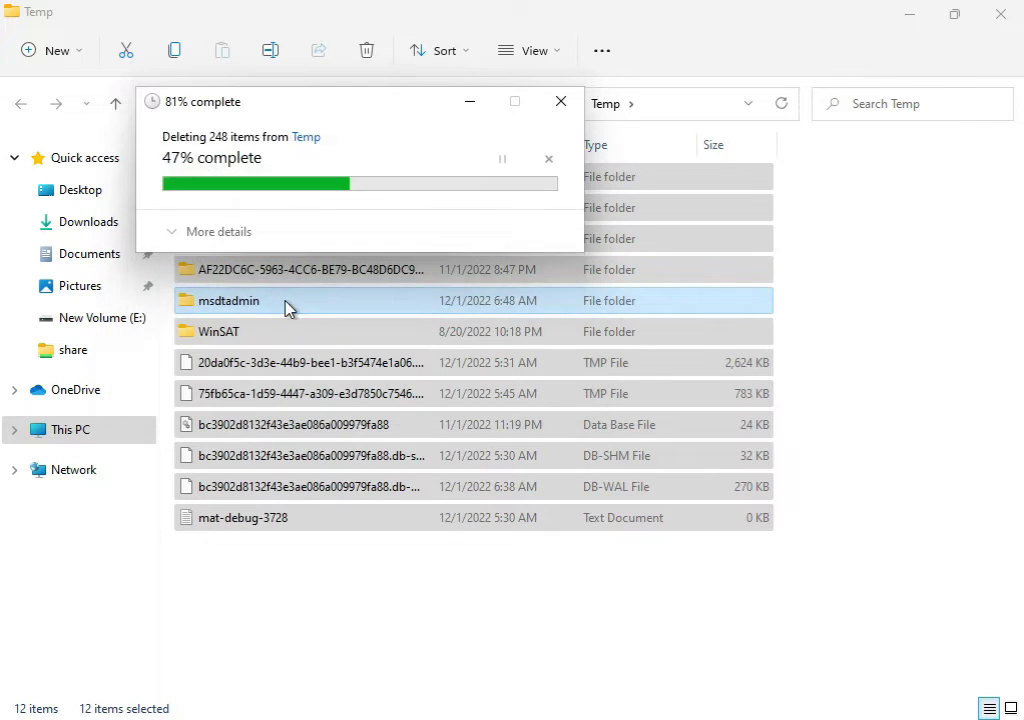
click(250, 278)
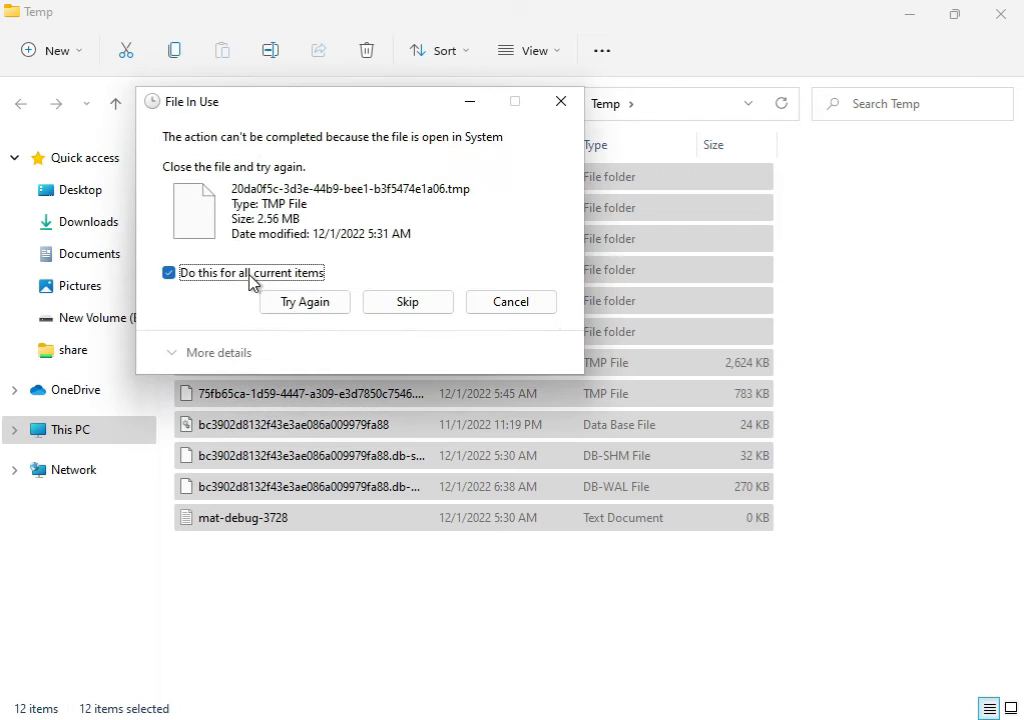
click(383, 305)
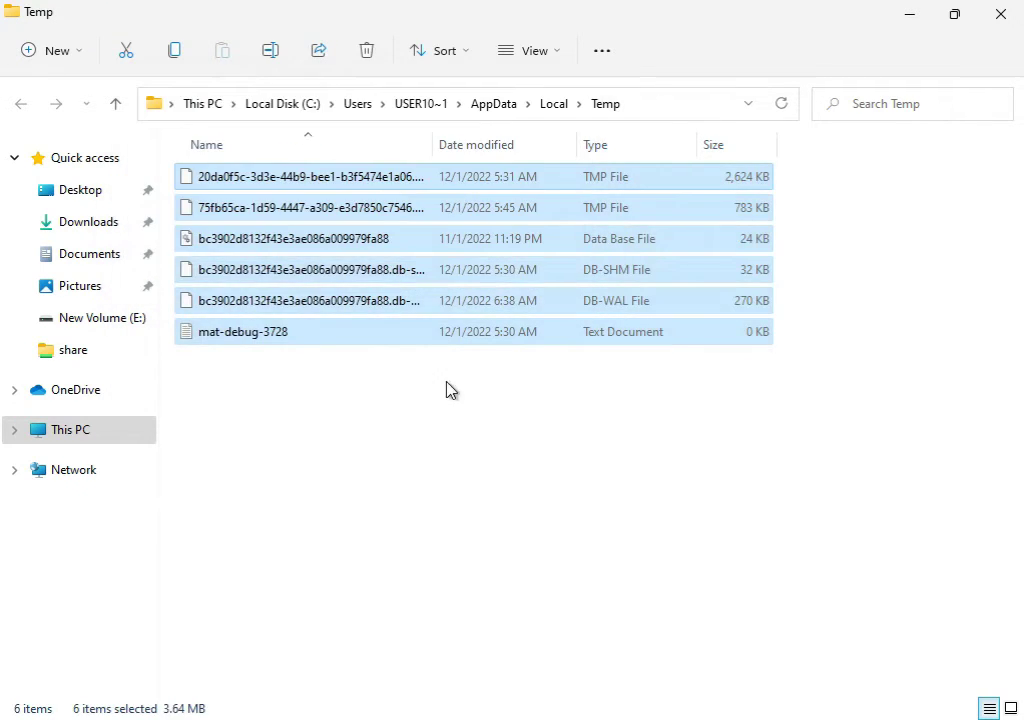
click(1000, 22)
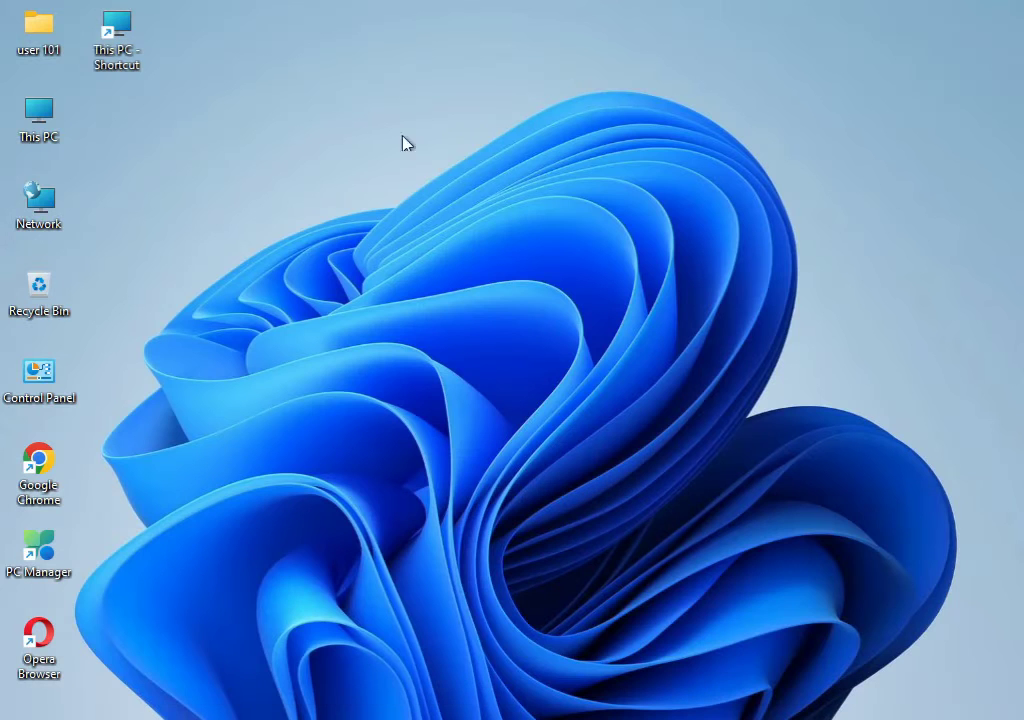
Open Properties for Local Disk (C:) from This PC.
double_click(51, 114)
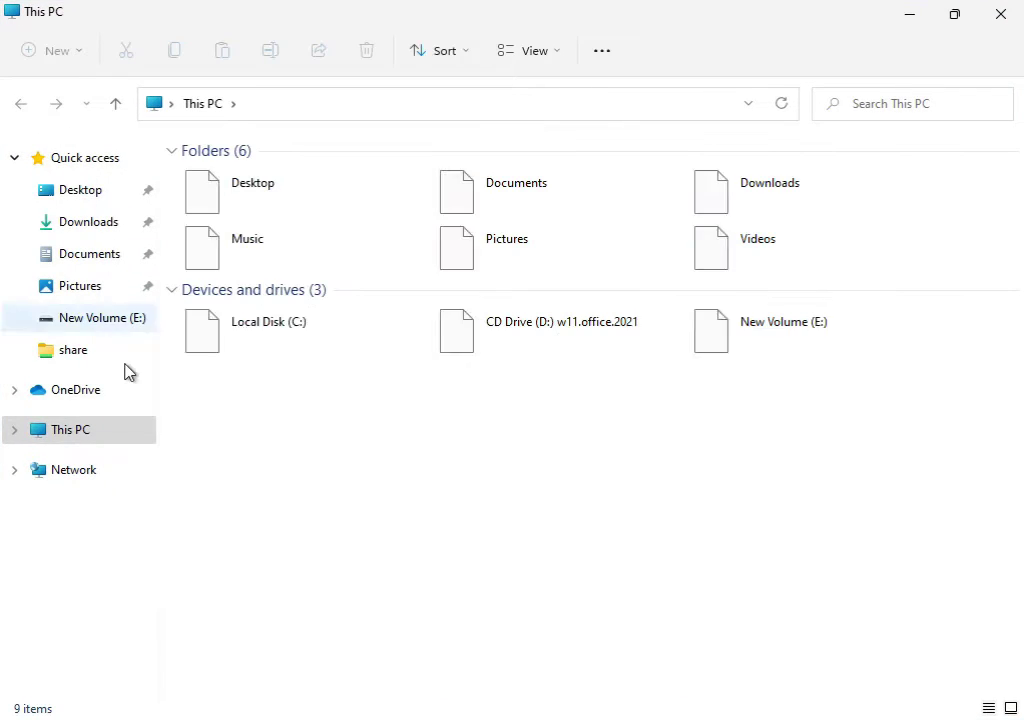
click(270, 336)
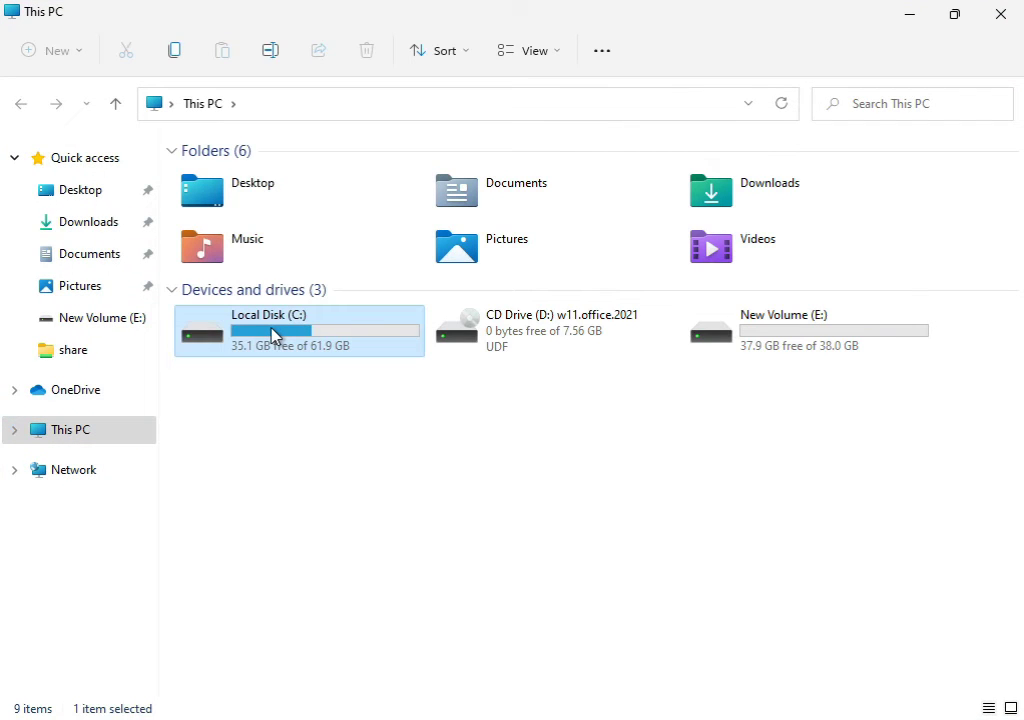
right_click(272, 336)
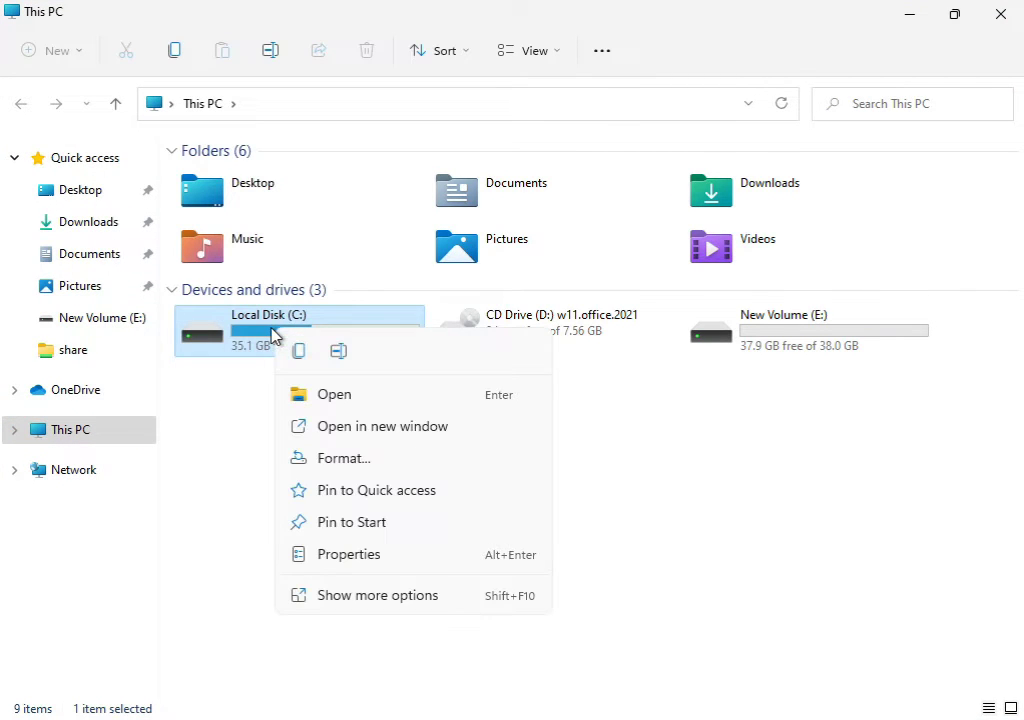
click(351, 596)
click(396, 574)
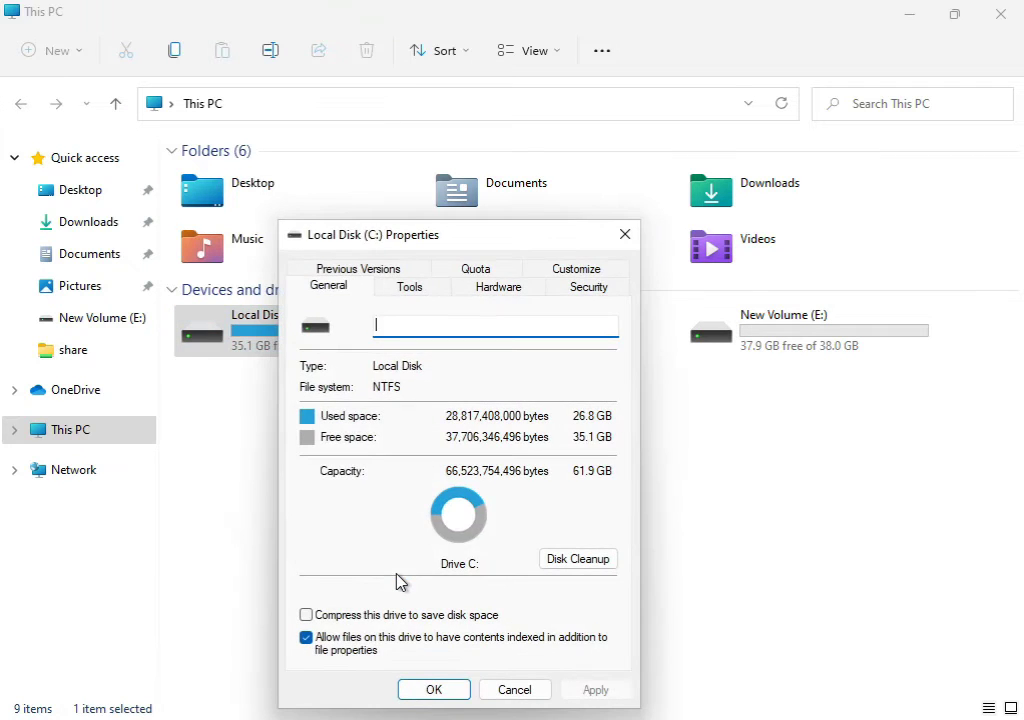
Start Disk Cleanup on C:, include Windows error reports, and rescan with system files.
click(580, 561)
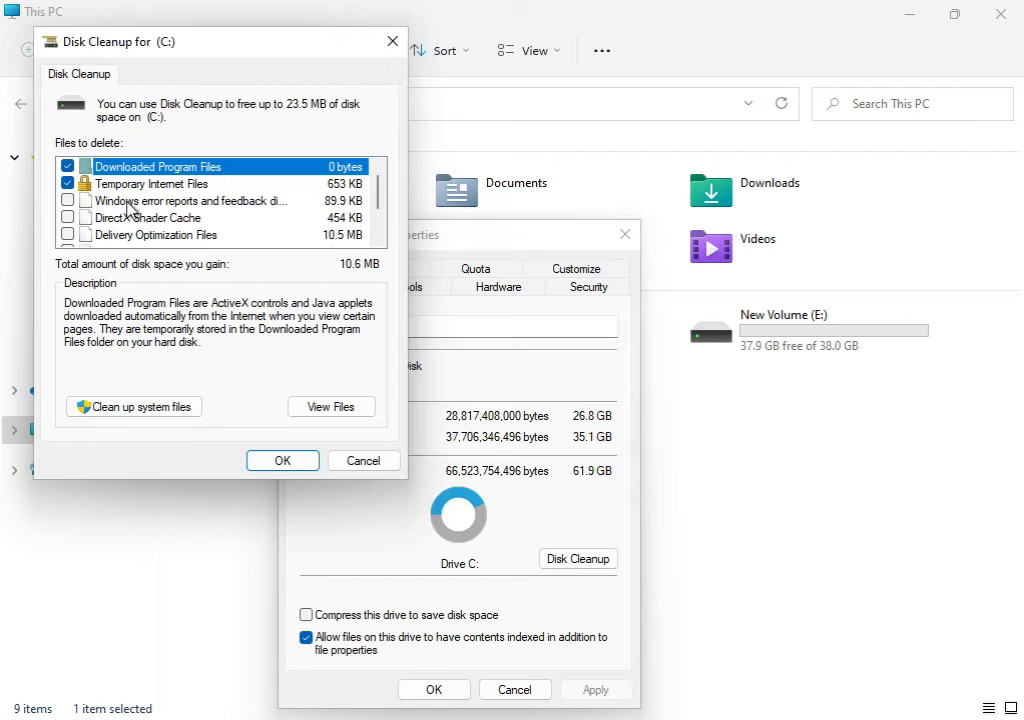
click(67, 200)
click(118, 410)
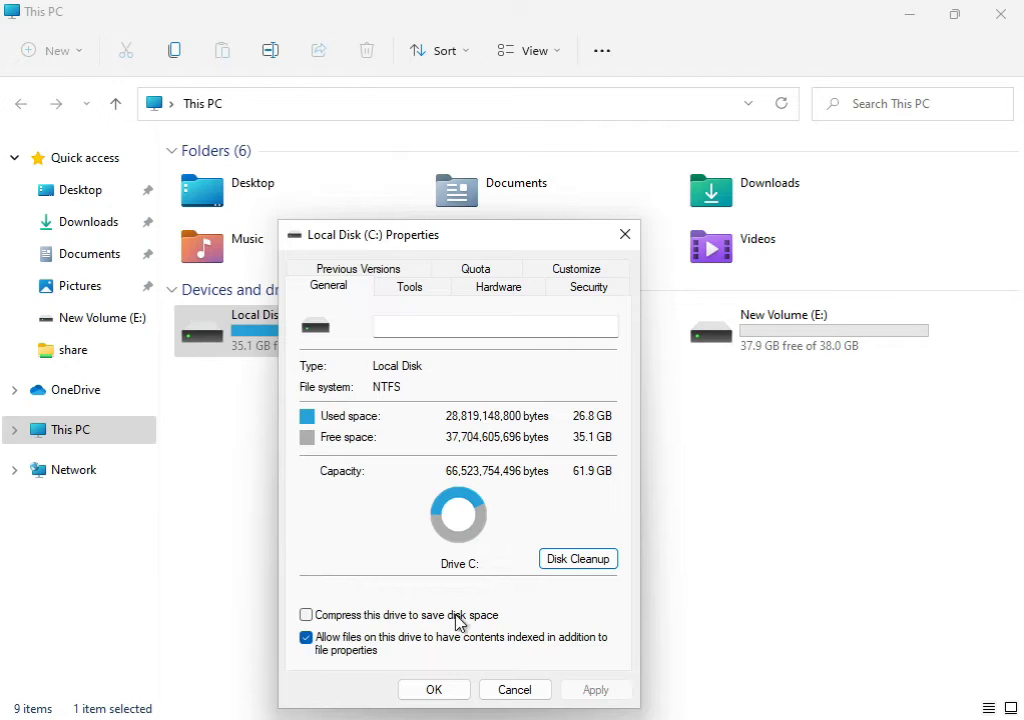
click(437, 690)
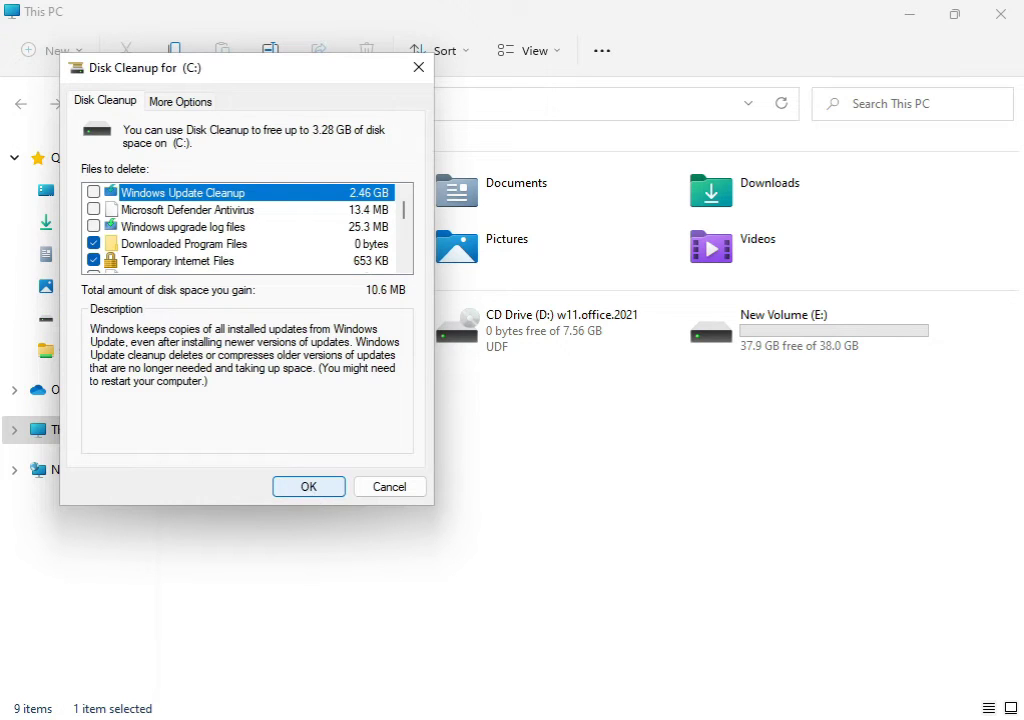
Confirm deleting the selected files and close the This PC window.
click(279, 492)
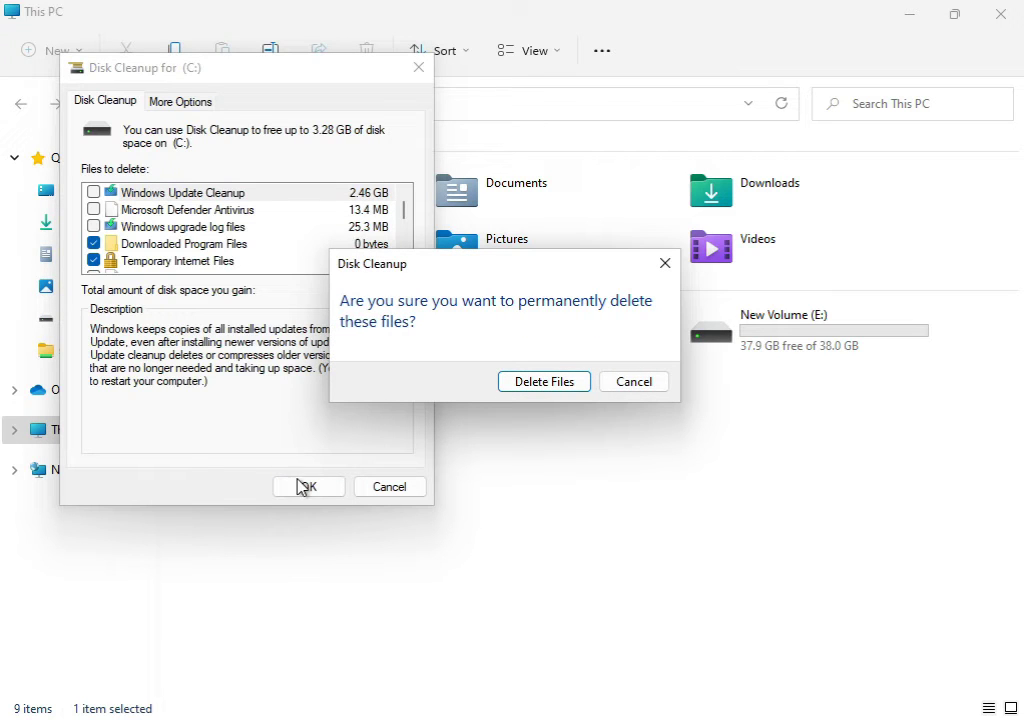
click(574, 388)
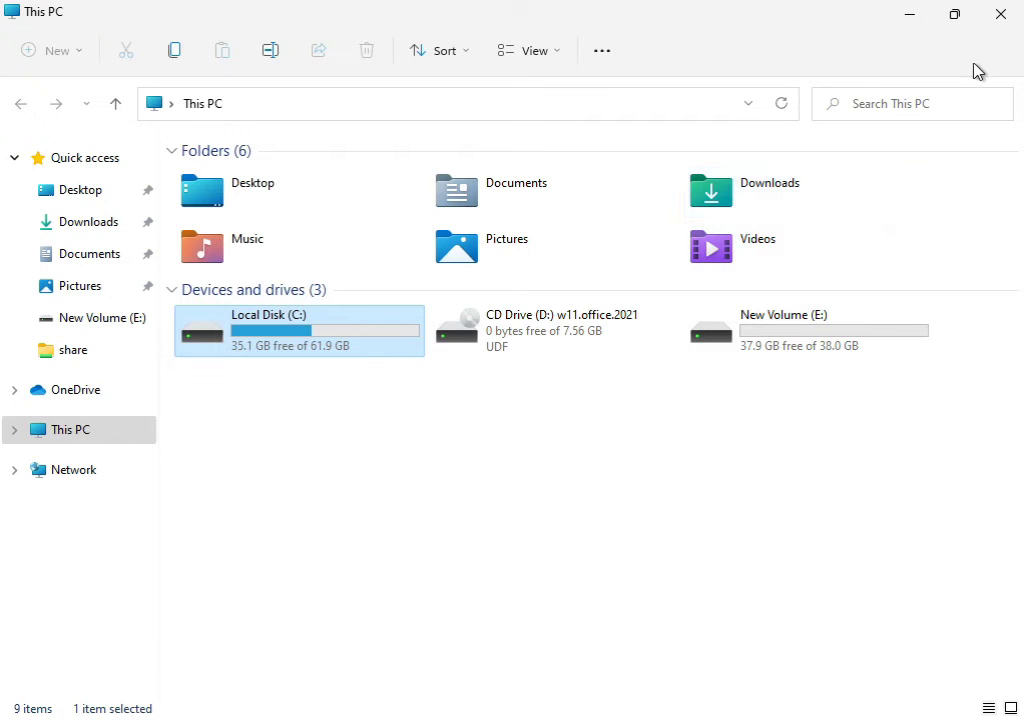
click(998, 17)
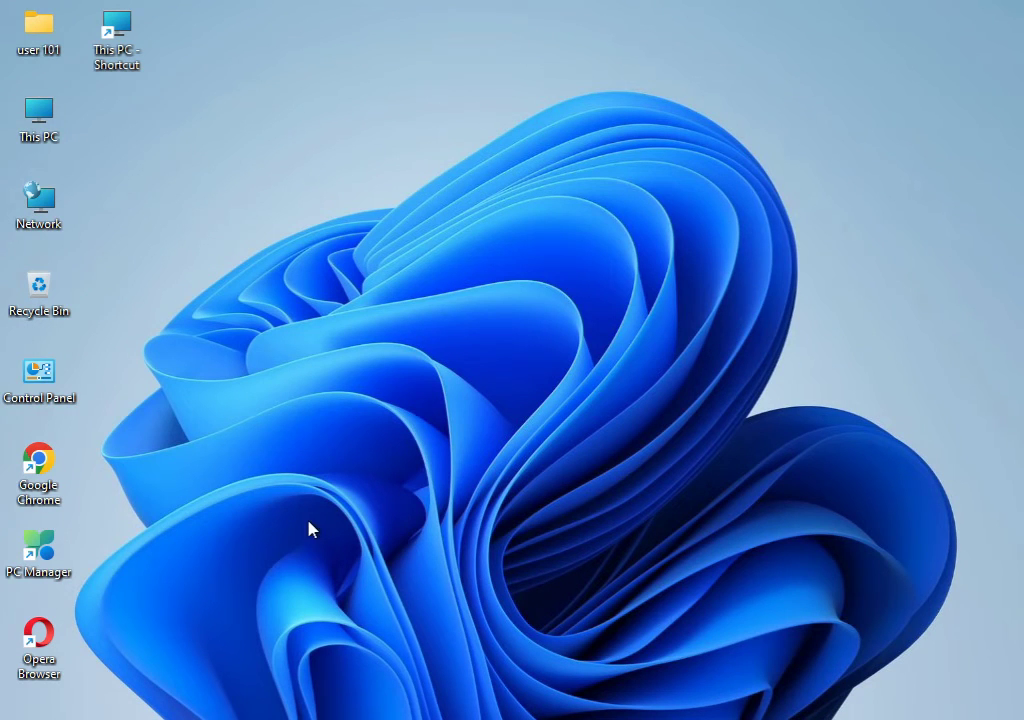
Search for cmd and launch Command Prompt as administrator, approving the UAC prompt.
key(super)
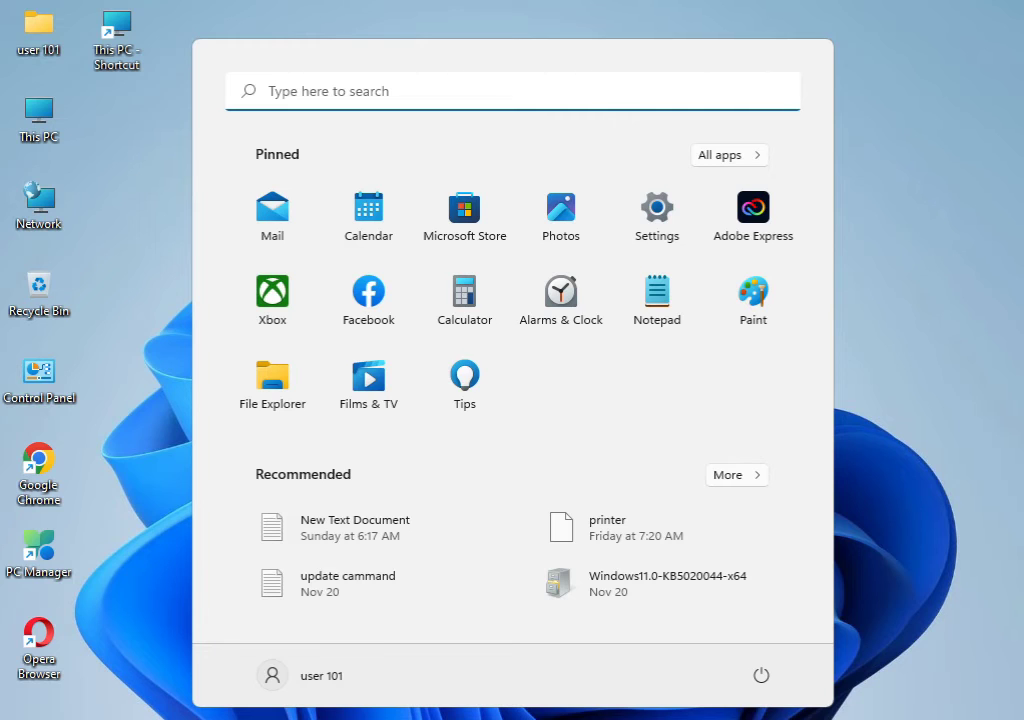
text(cmd)
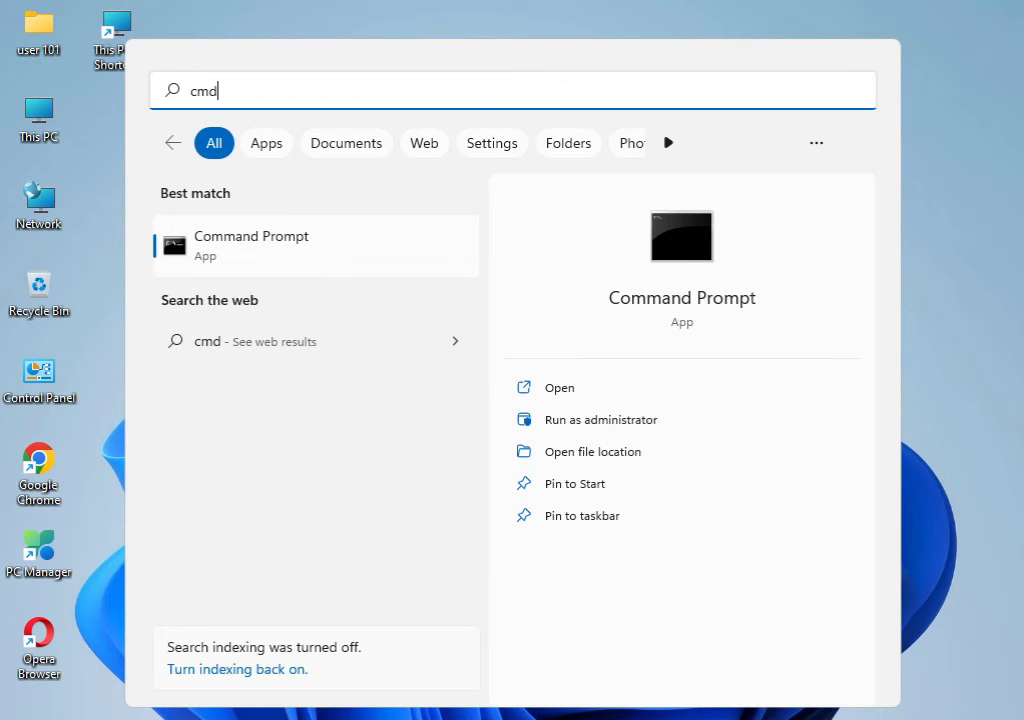
click(298, 258)
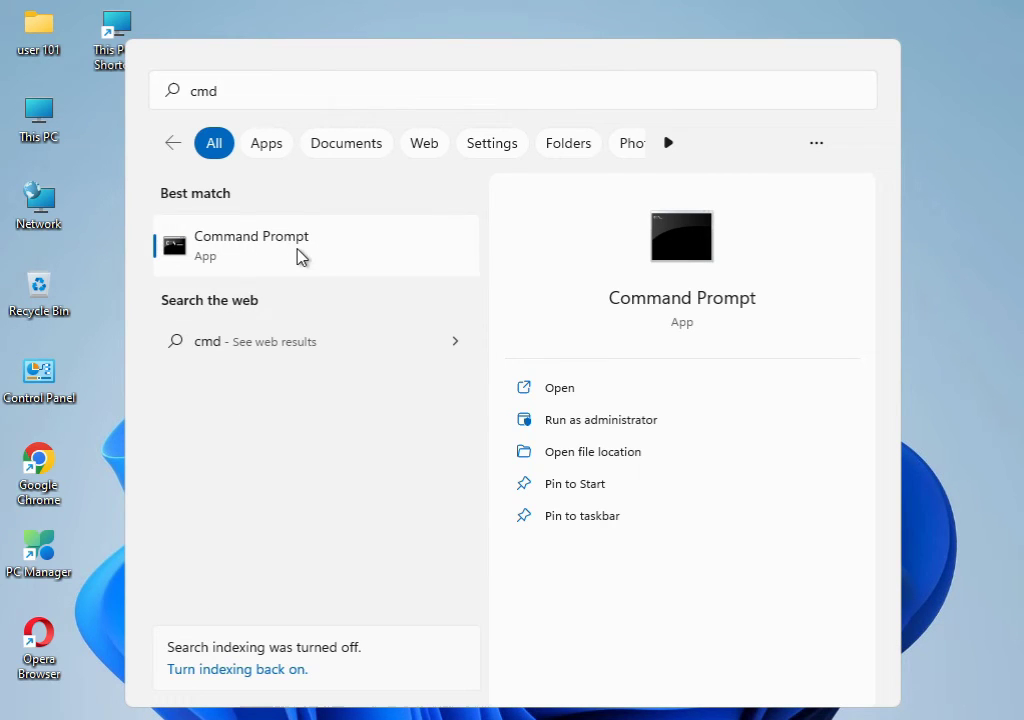
right_click(298, 258)
click(343, 288)
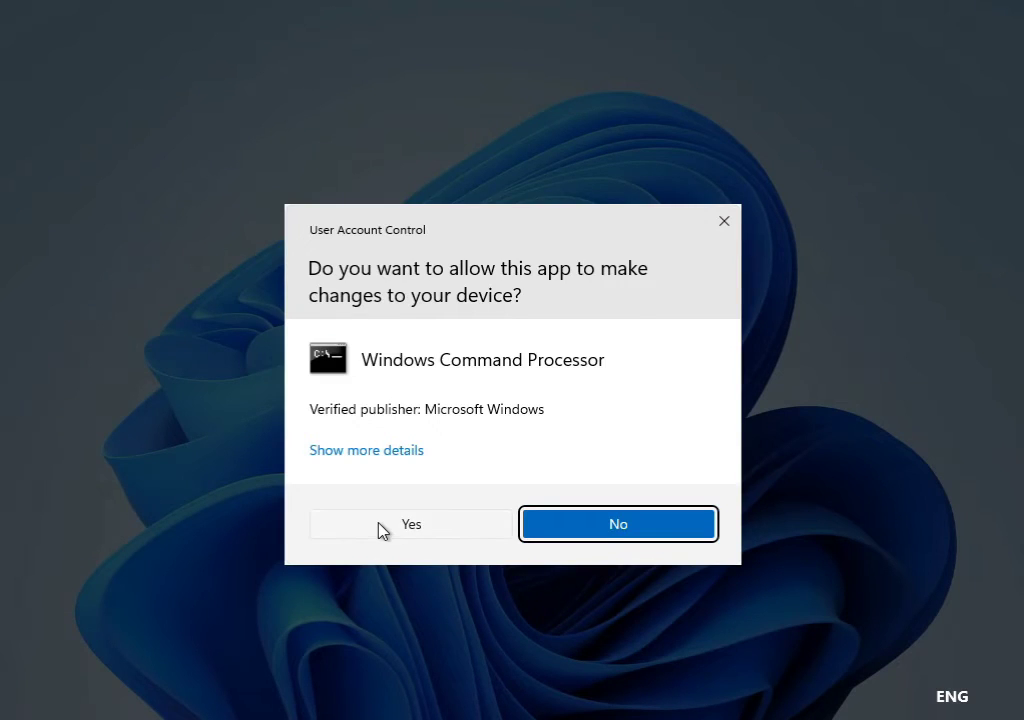
click(380, 532)
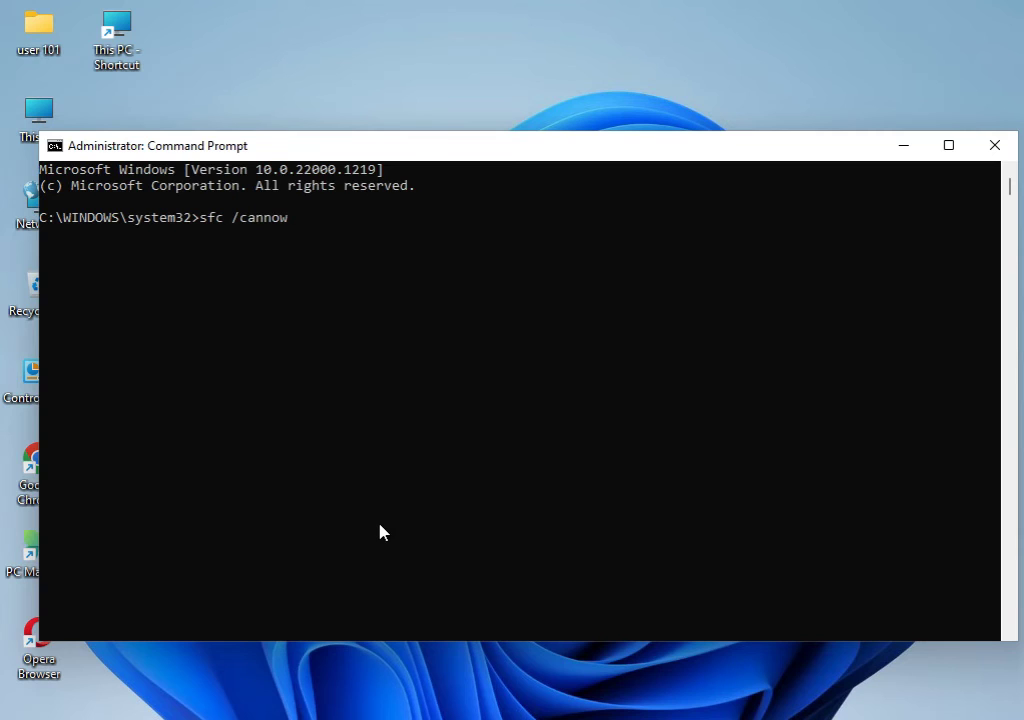
Fix the typo to 'sfc /scannow' and run the system file scan.
key(BackSpace)
key(BackSpace)
key(BackSpace)
key(BackSpace)
key(BackSpace)
key(BackSpace)
text(scannow)
key(Return)
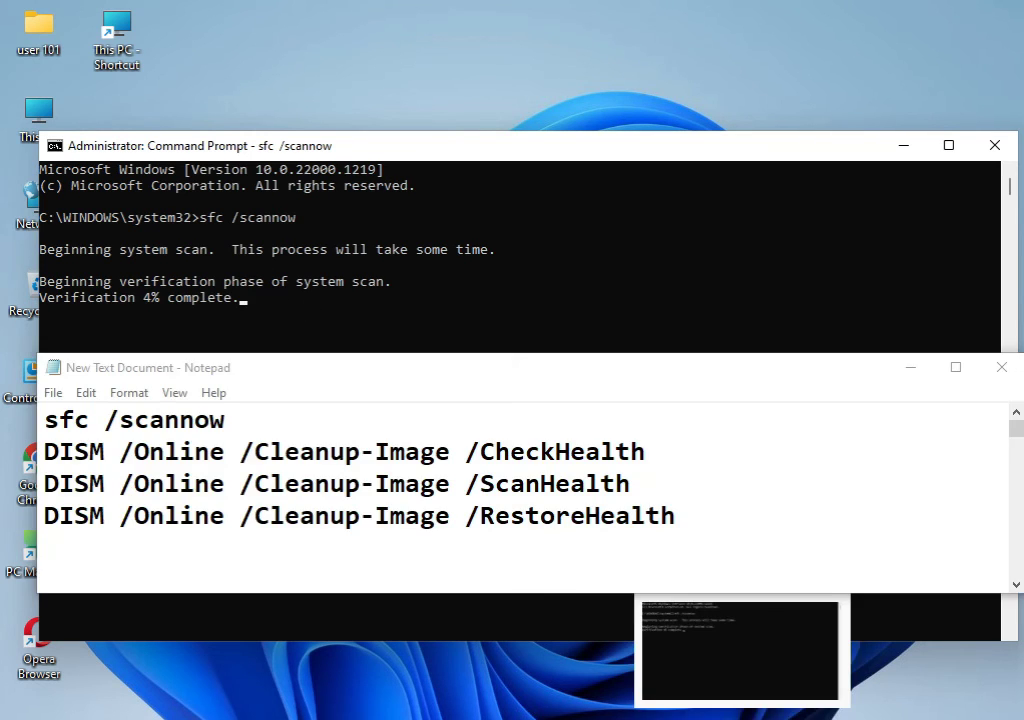
key(alt+Tab)
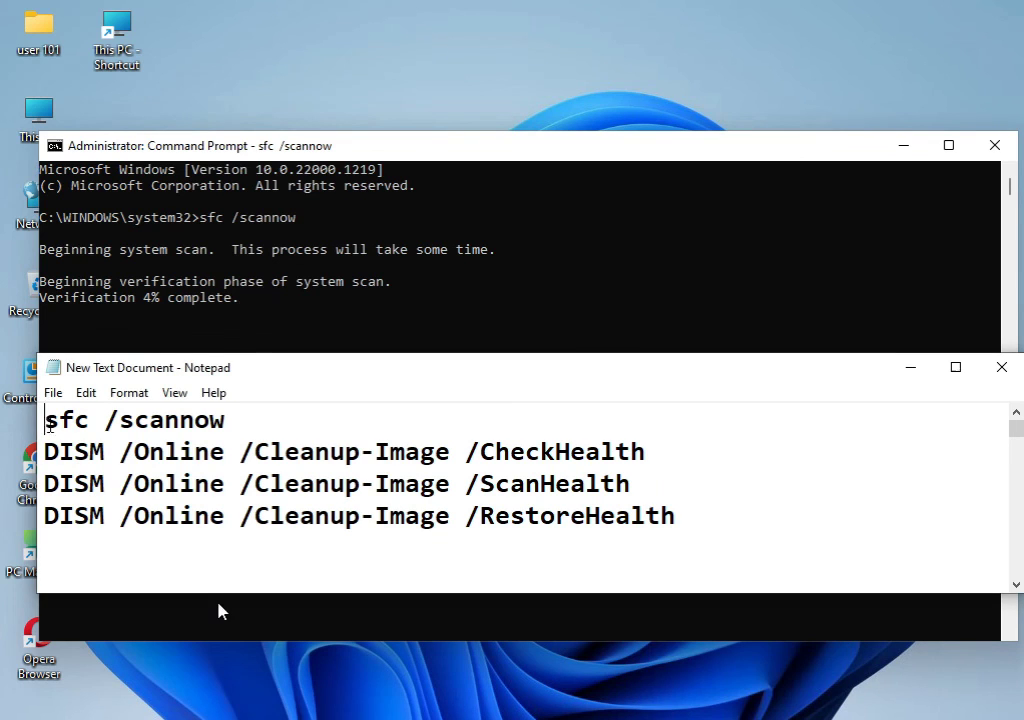
drag(46, 421, 230, 421)
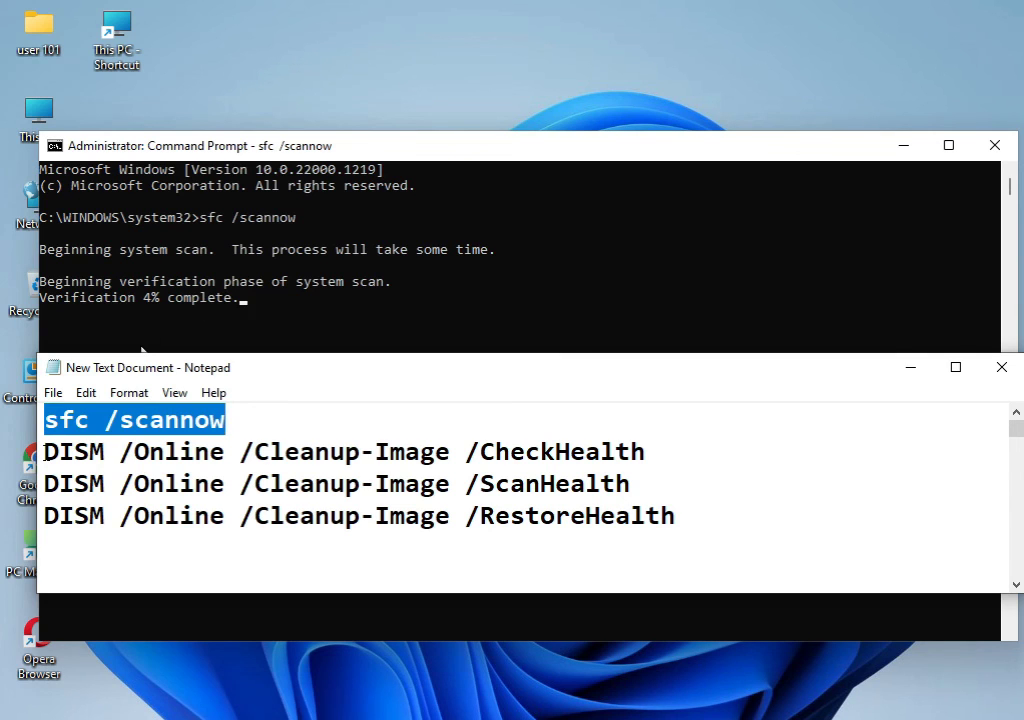
drag(44, 452, 646, 452)
drag(44, 484, 631, 484)
drag(44, 516, 688, 500)
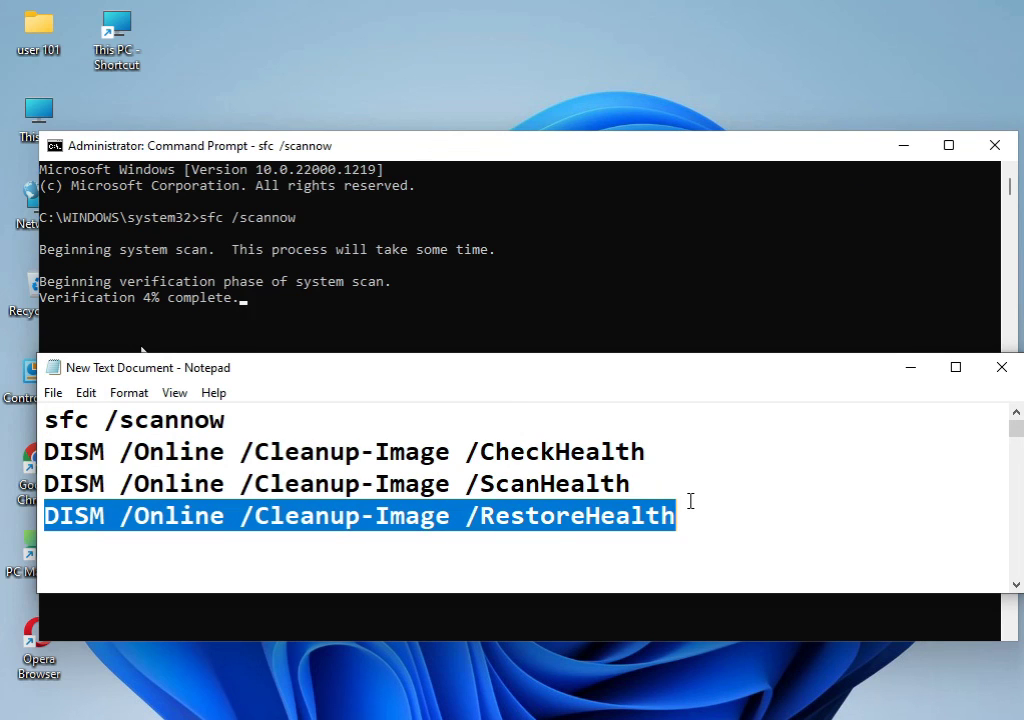